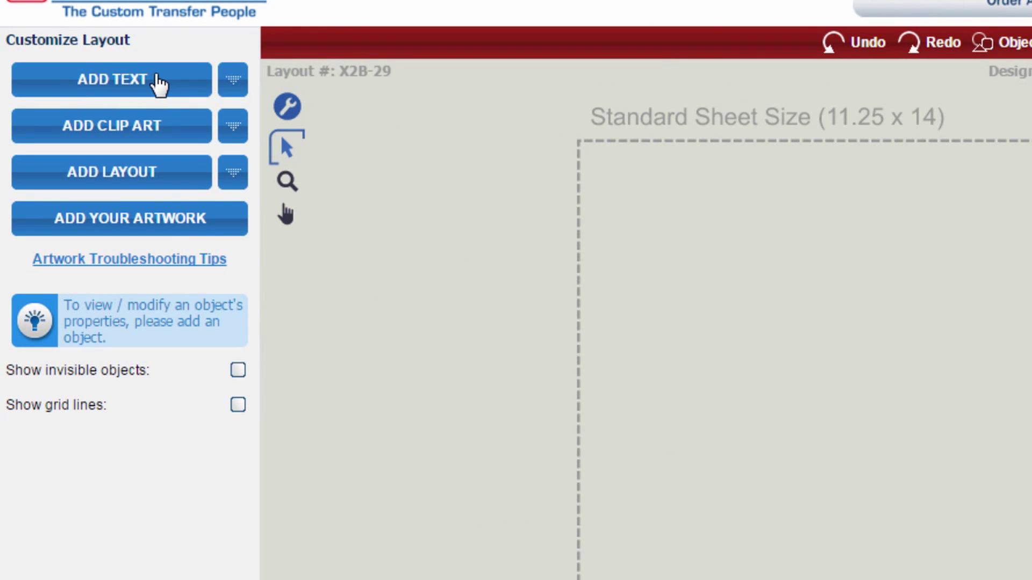
- Add a new text object and replace its 'New Text' placeholder with 'MOM'
click(156, 80)
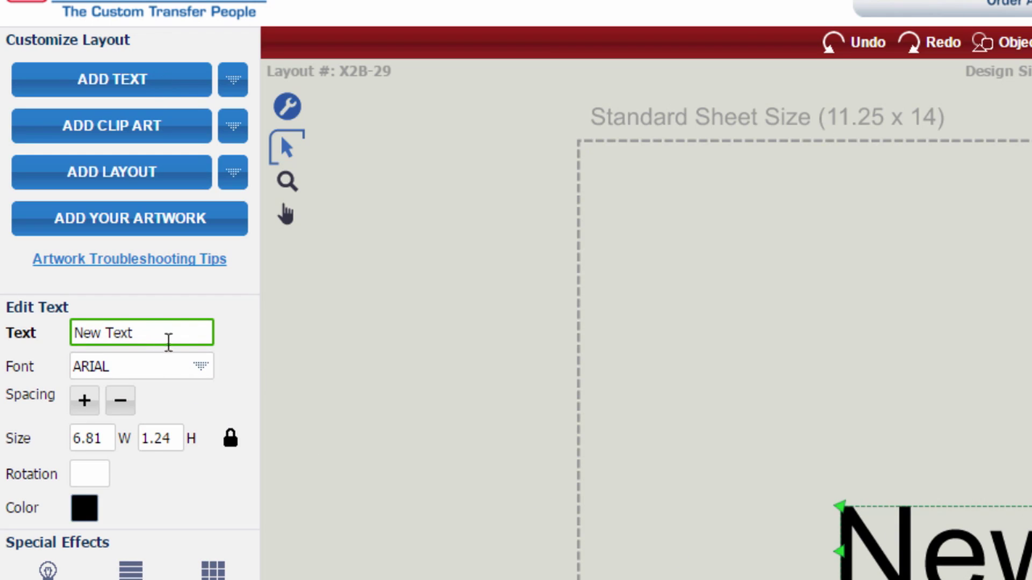
click(176, 333)
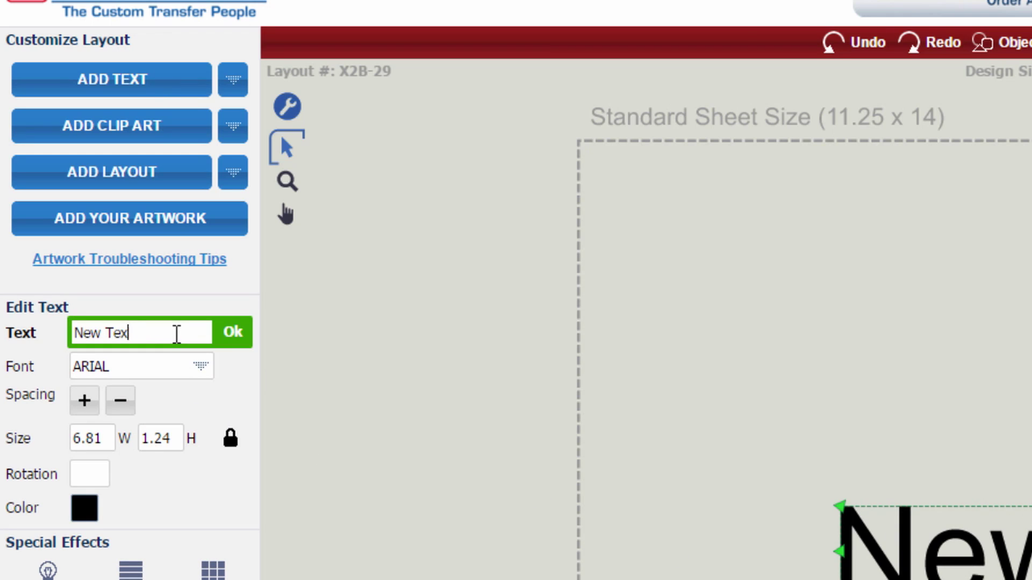
key(BackSpace)
key(BackSpace)
key(BackSpace)
key(BackSpace)
key(BackSpace)
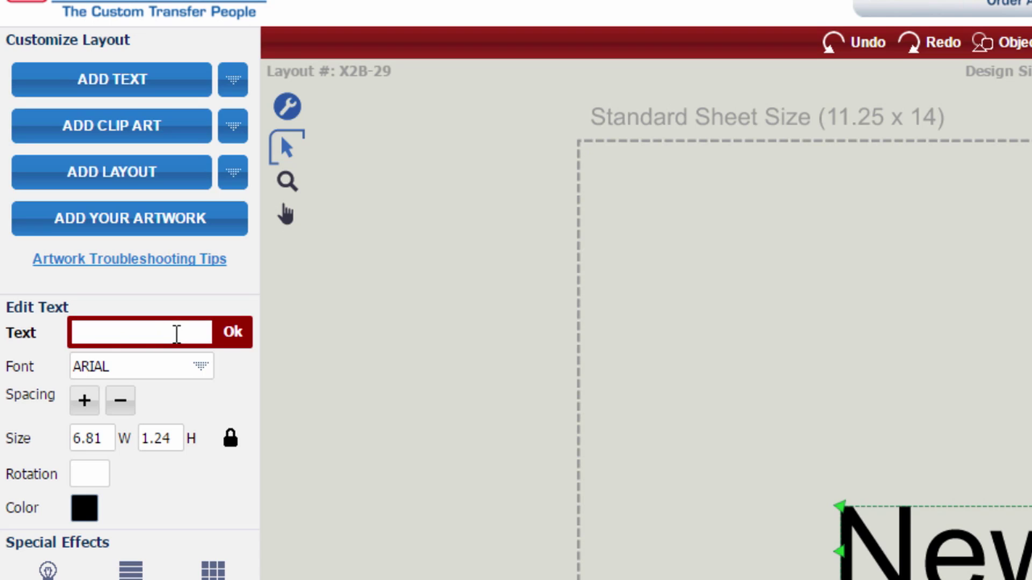
text(MOM)
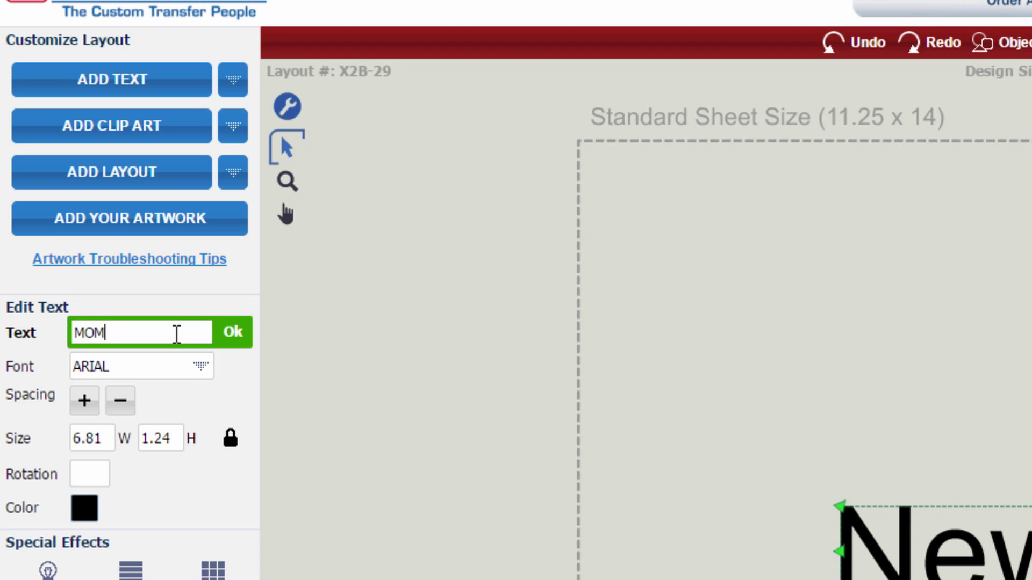
key(Return)
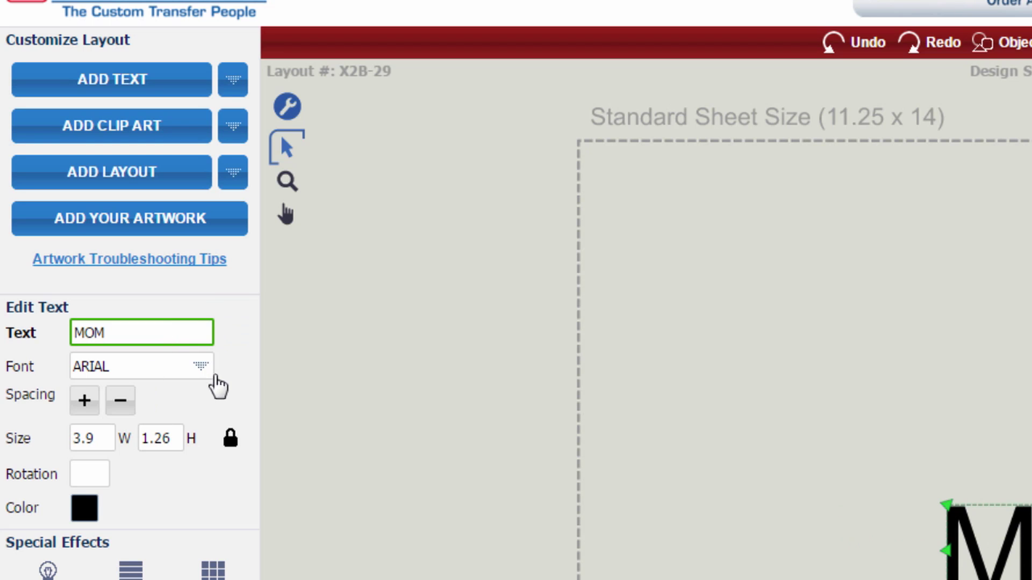
- Switch the MOM text to the AARDVARK font and set its width to 11
click(202, 370)
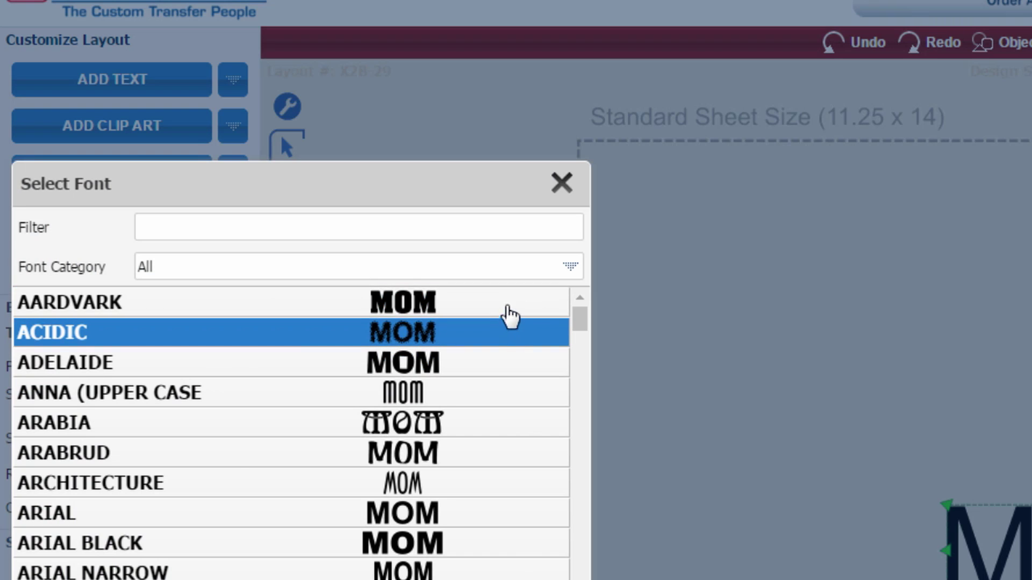
click(516, 304)
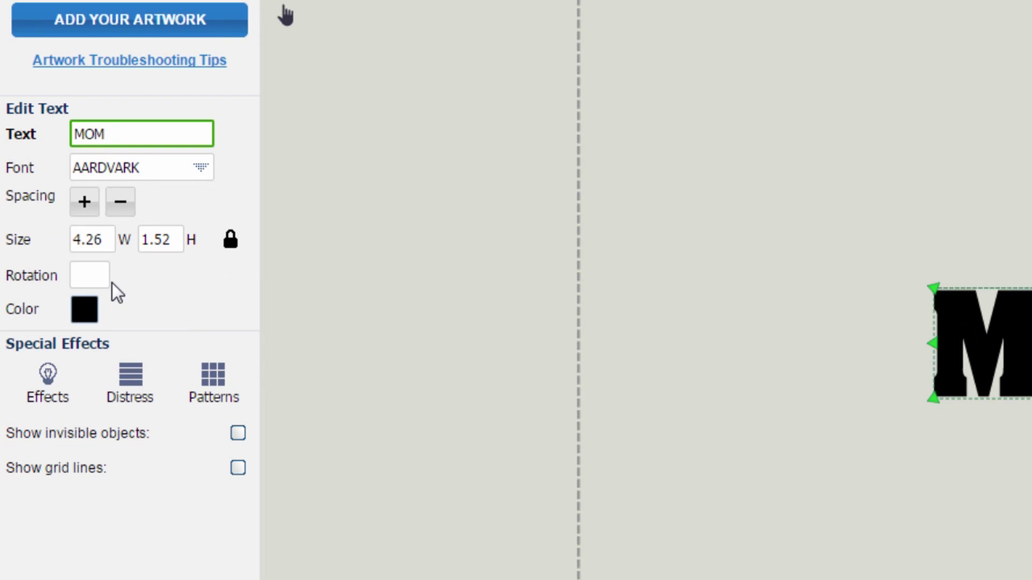
drag(106, 238, 4, 237)
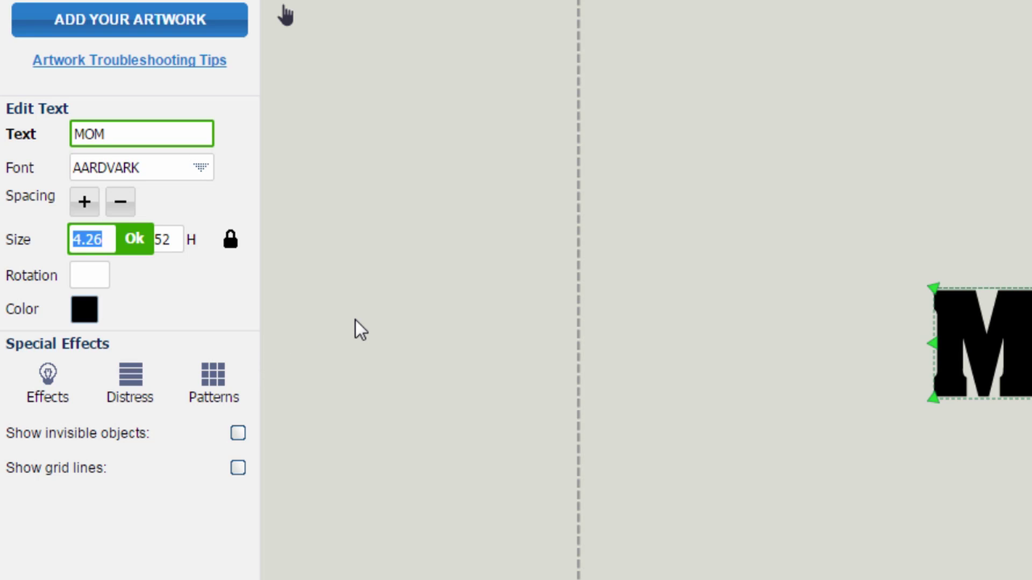
text(11)
key(Return)
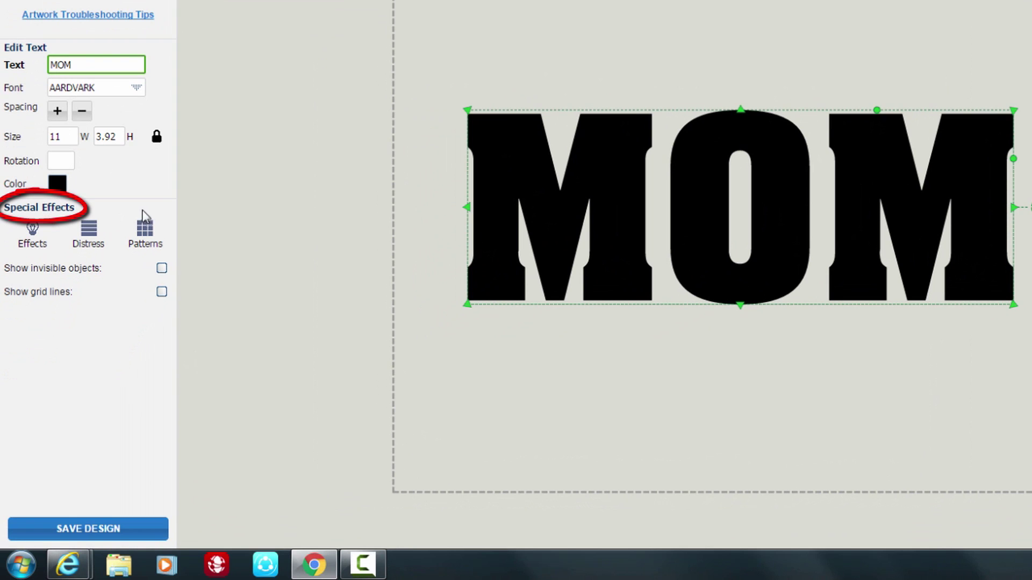
- Apply the Chevron Pattern special effect to the MOM letters
click(144, 232)
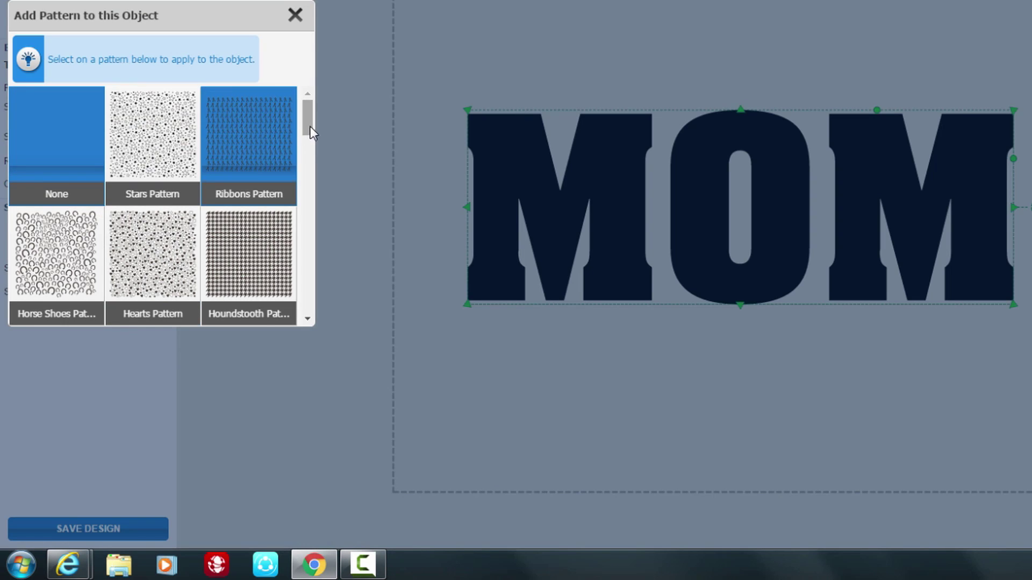
drag(310, 130, 308, 216)
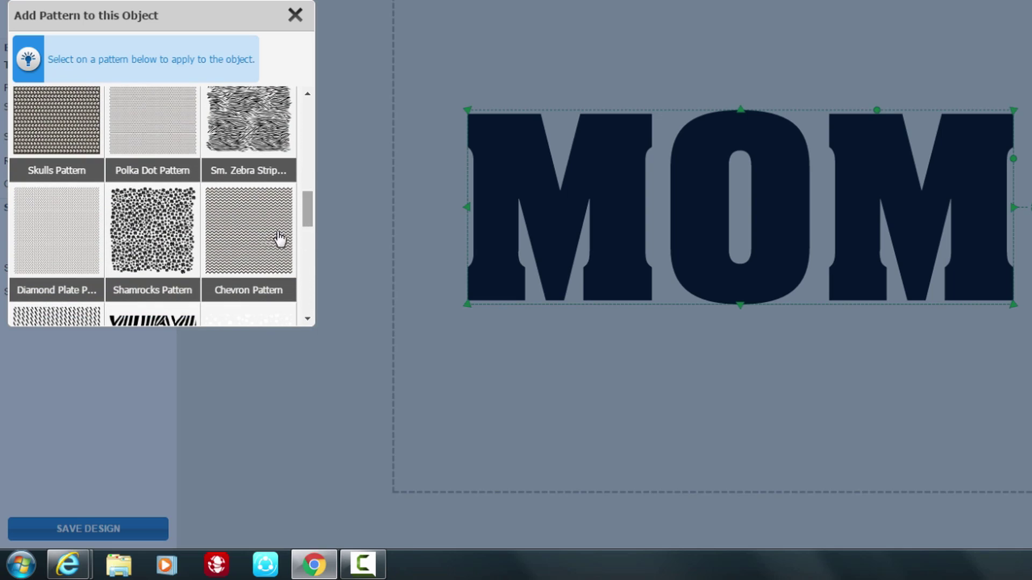
click(241, 236)
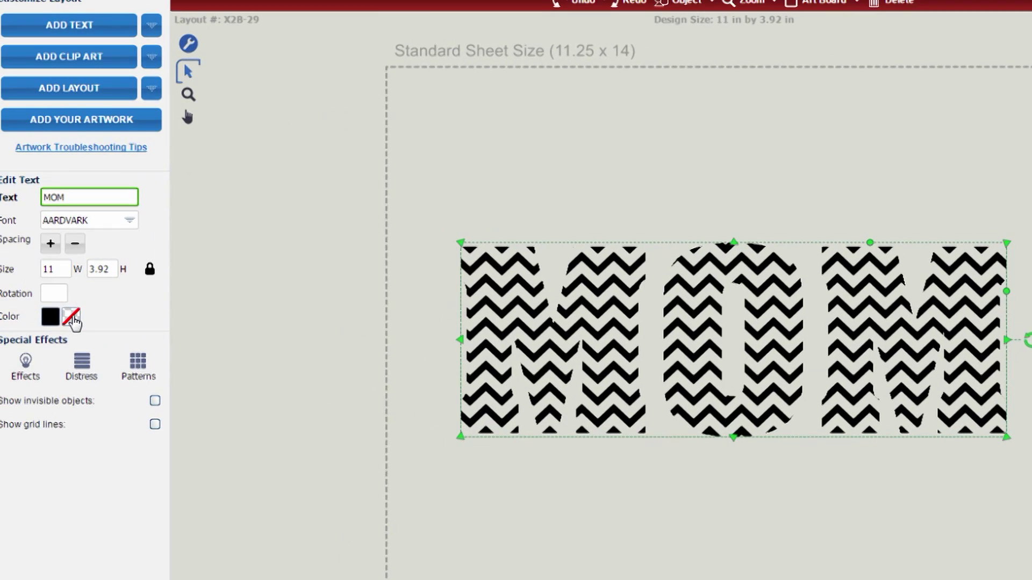
- Recolour the chevron's fabric-colour stripes dark purple and its black stripes green
click(72, 318)
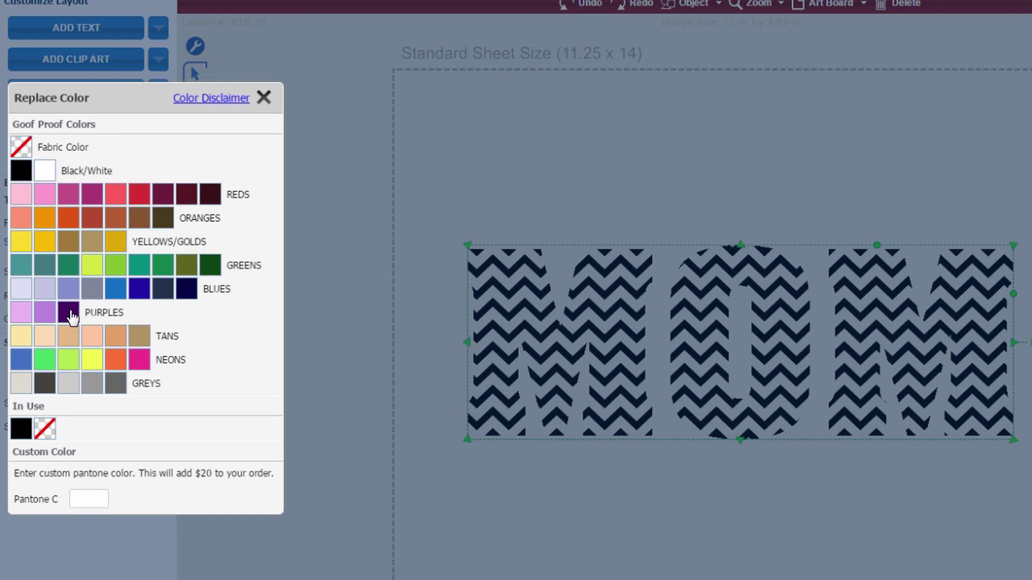
click(71, 316)
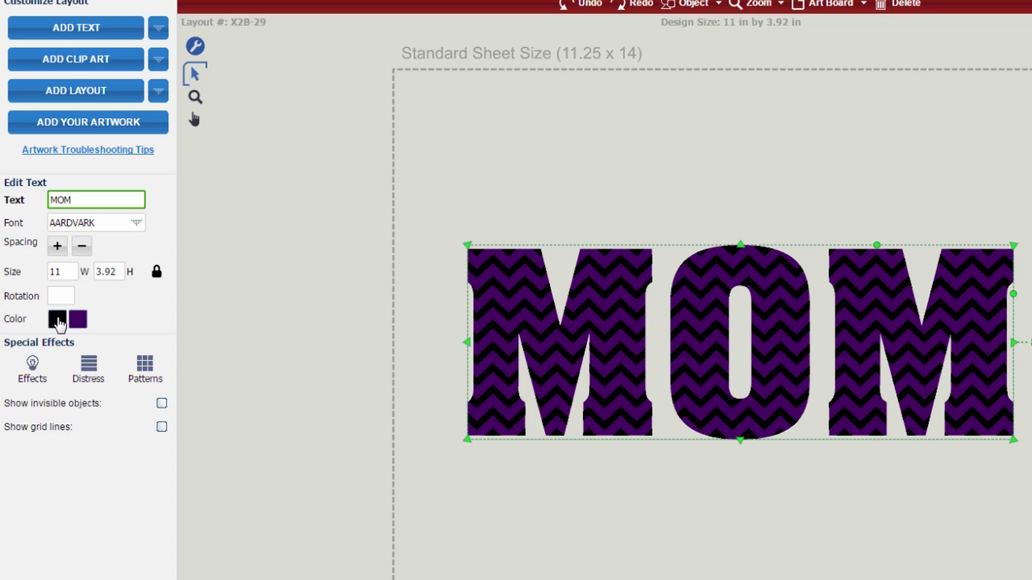
click(57, 321)
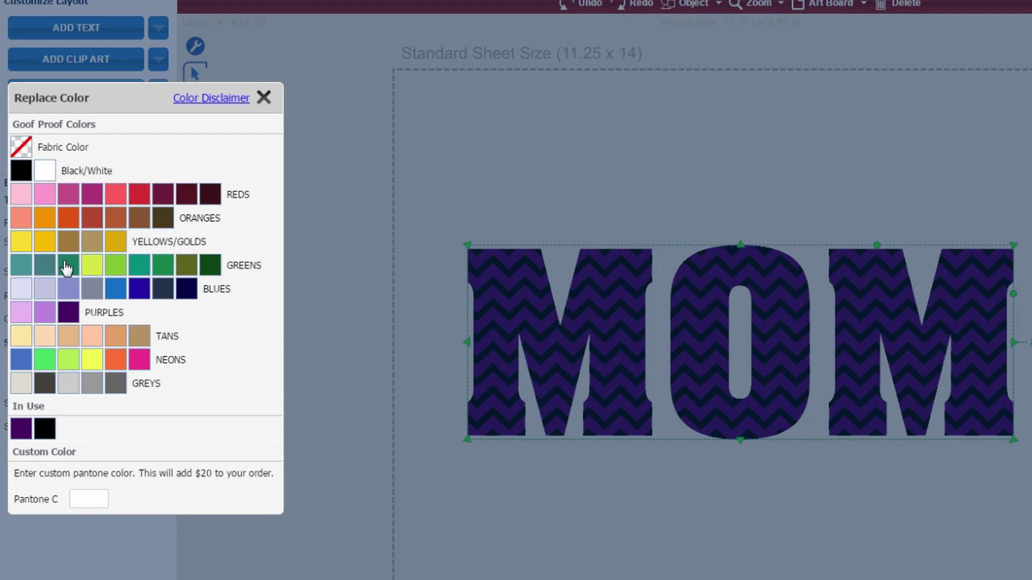
click(66, 267)
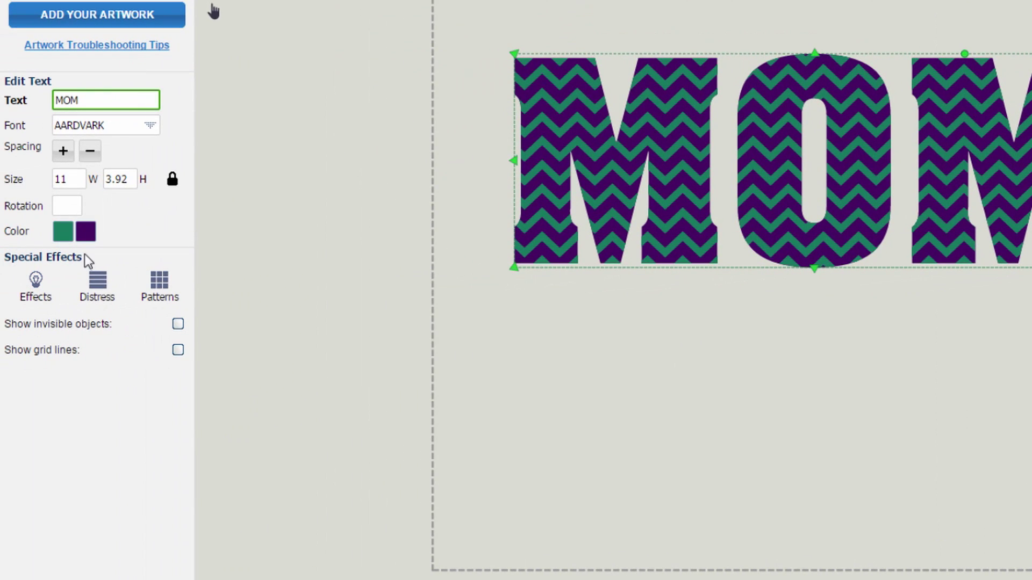
- Add a Touching Outline effect to MOM and make the outline green
click(36, 280)
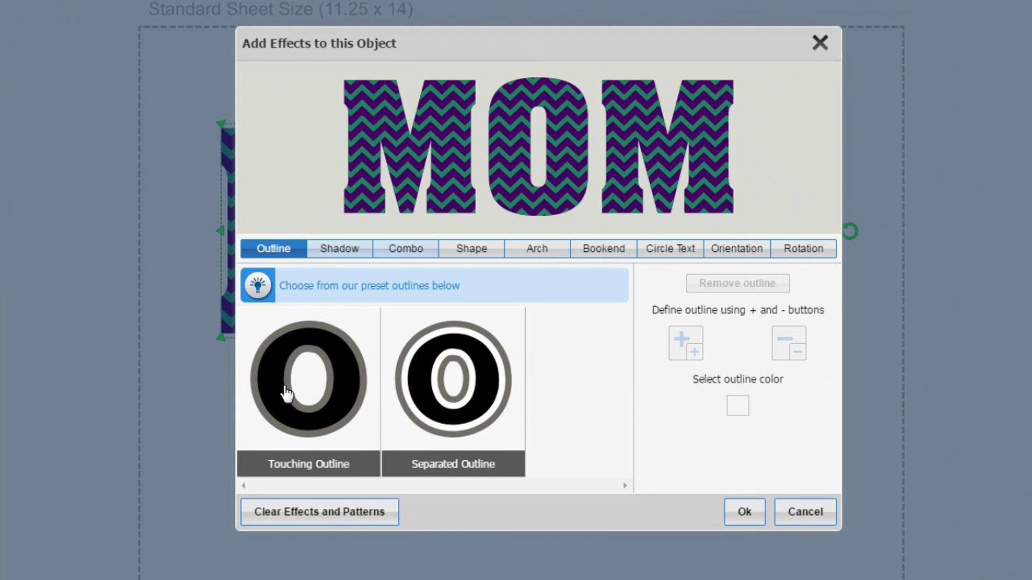
click(314, 391)
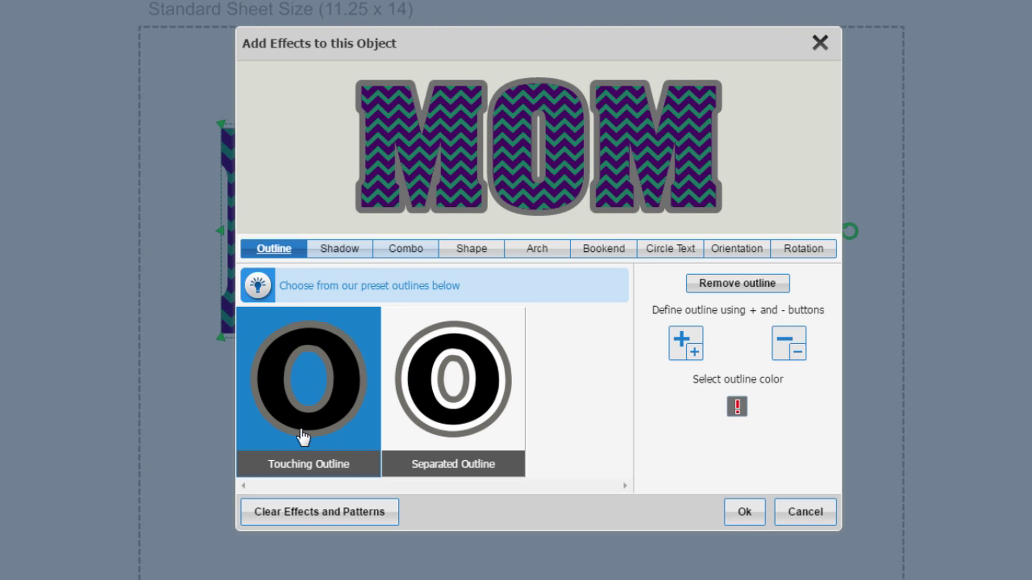
click(737, 406)
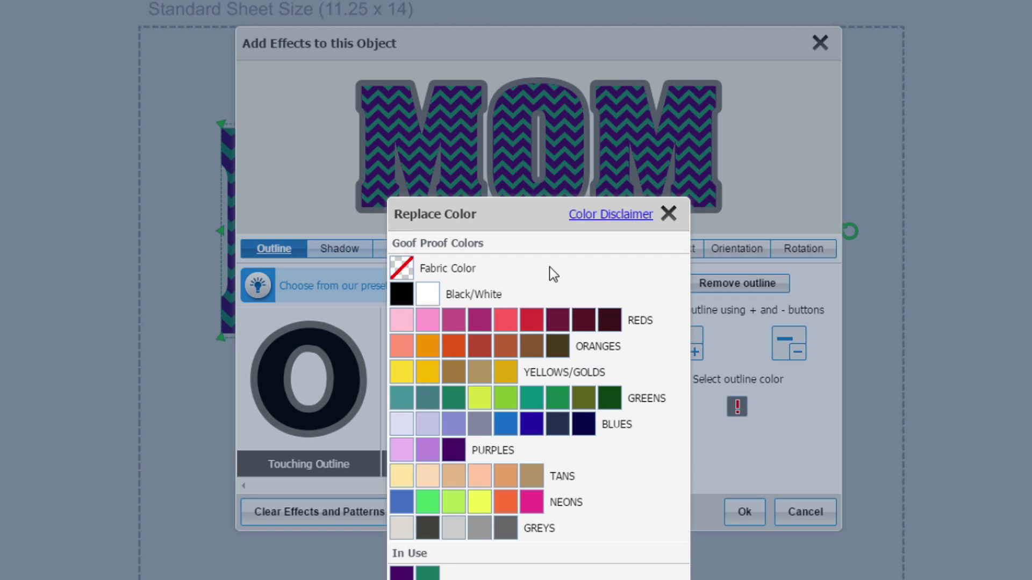
click(454, 401)
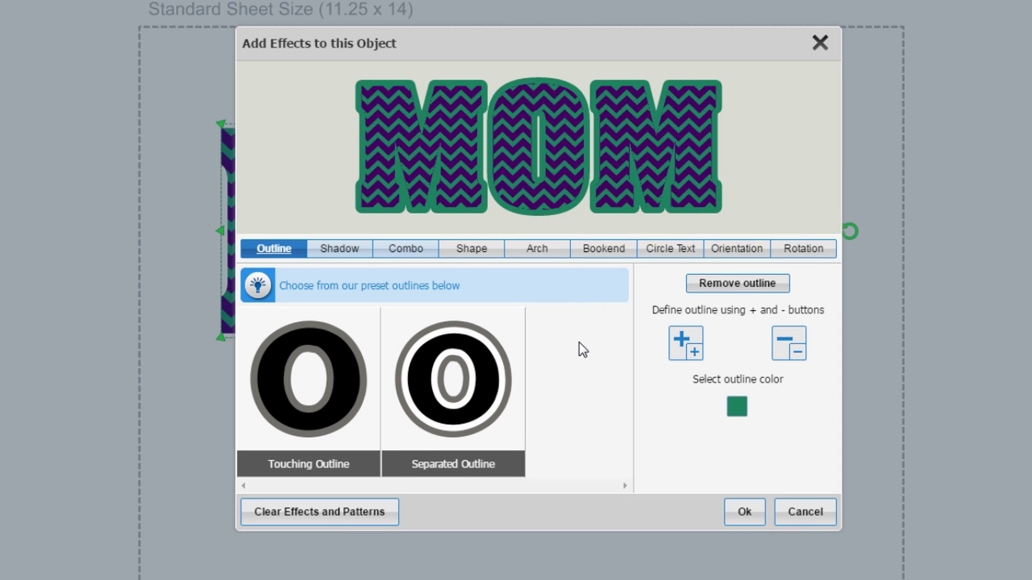
- Adjust the outline to a moderate thickness and apply it to MOM
click(680, 344)
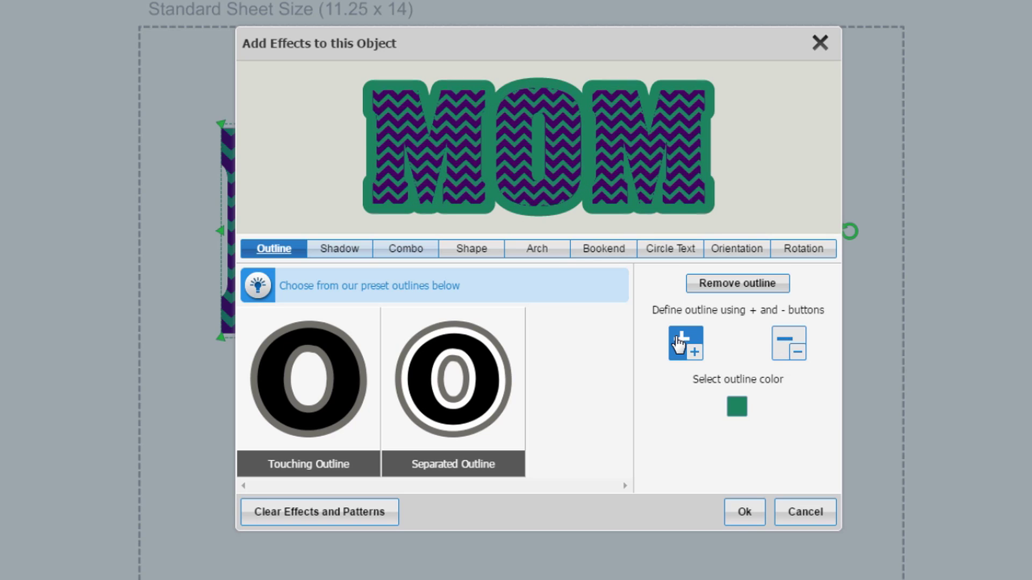
click(680, 344)
click(702, 357)
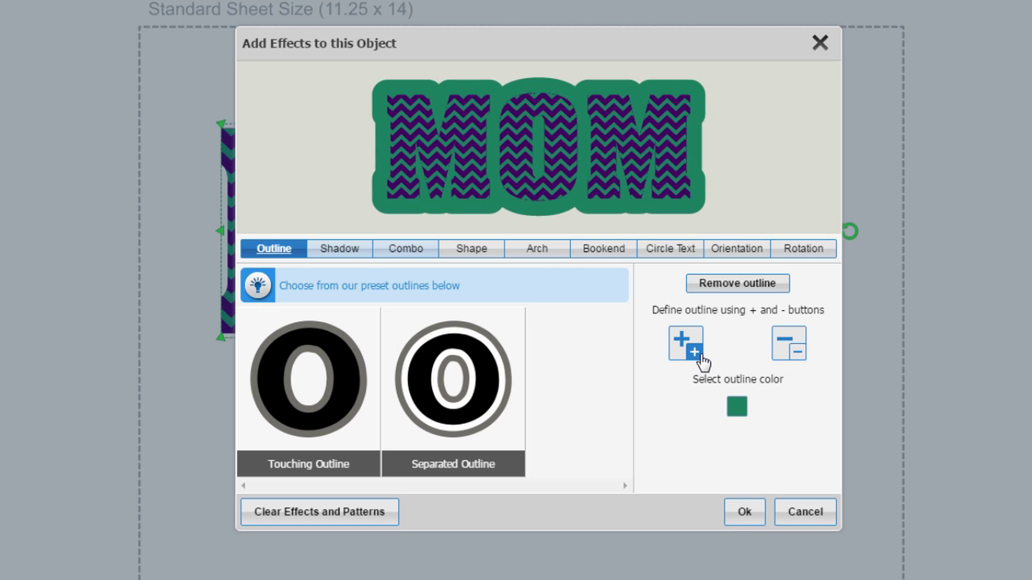
click(800, 357)
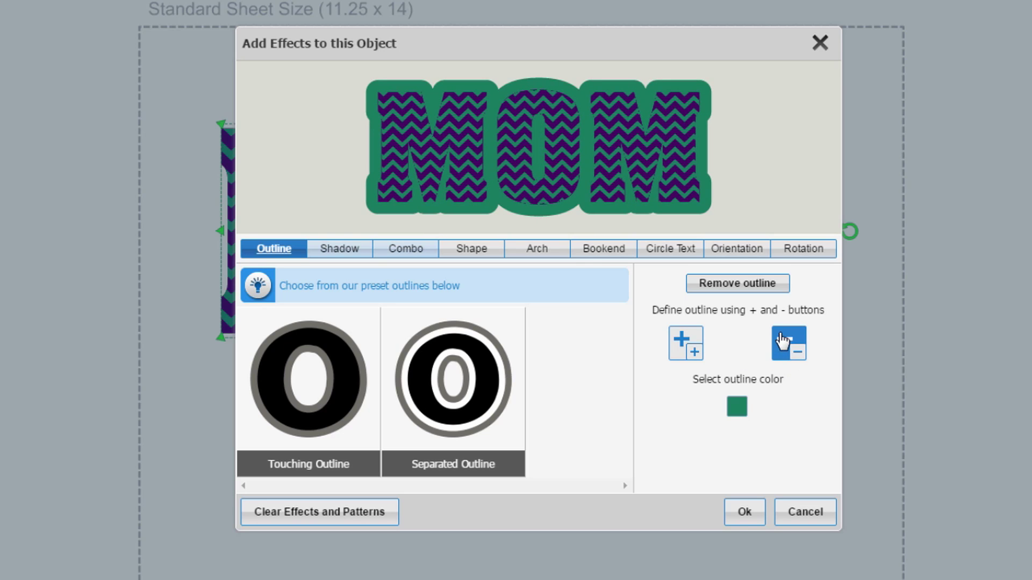
click(783, 339)
click(783, 339)
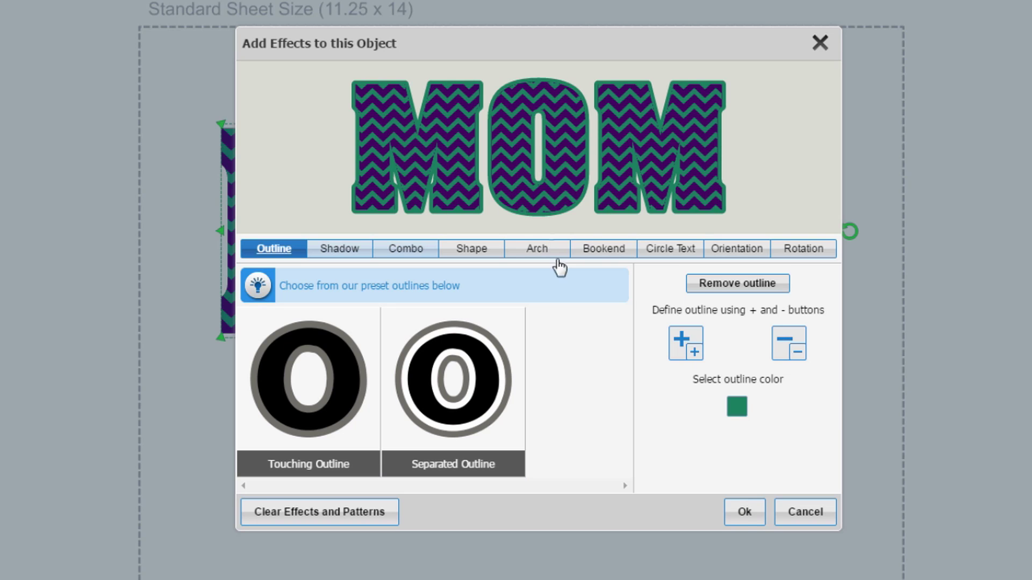
click(744, 513)
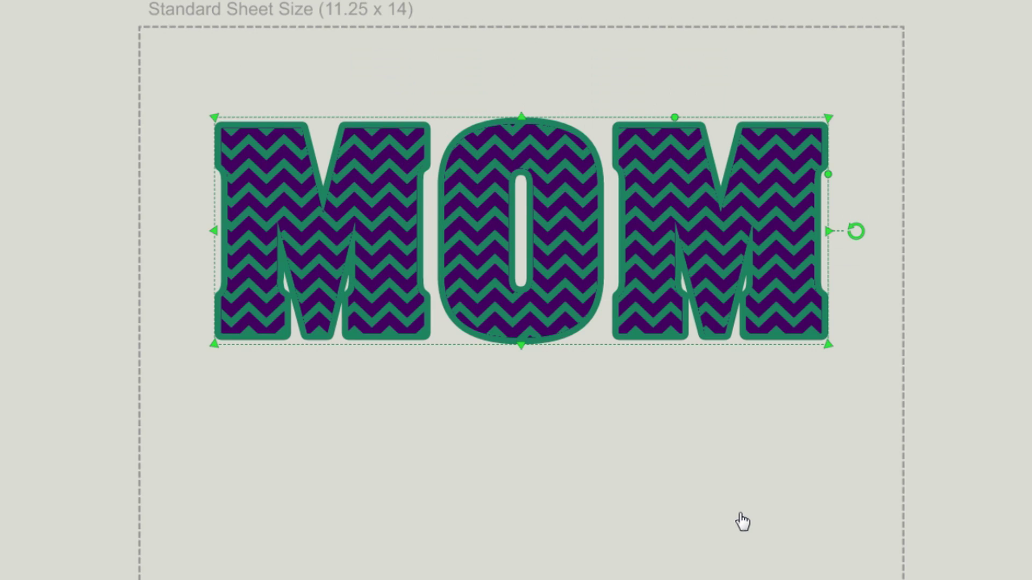
- Reselect the whole MOM text and apply the Rain Distress texture
click(482, 359)
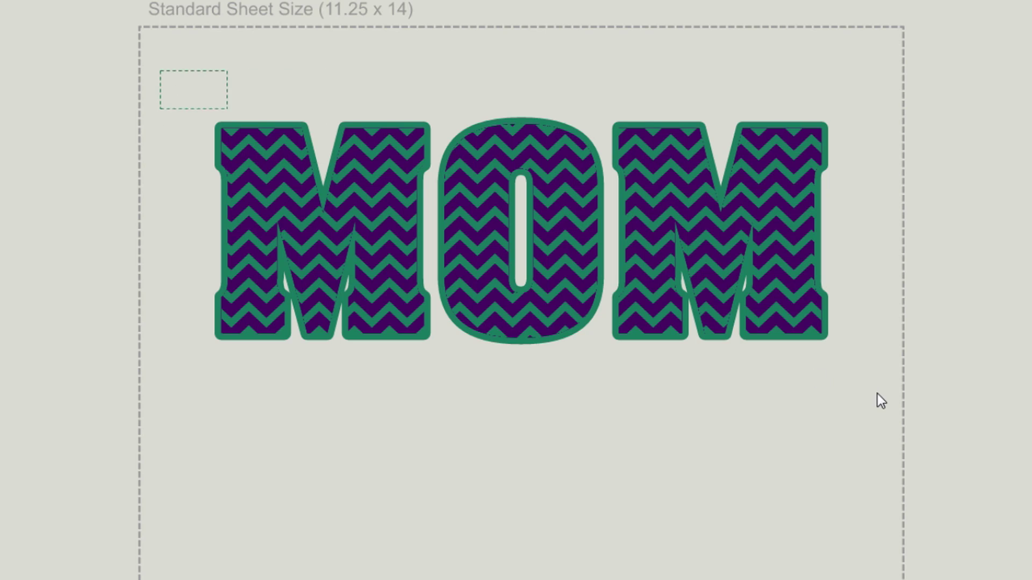
drag(877, 393, 877, 393)
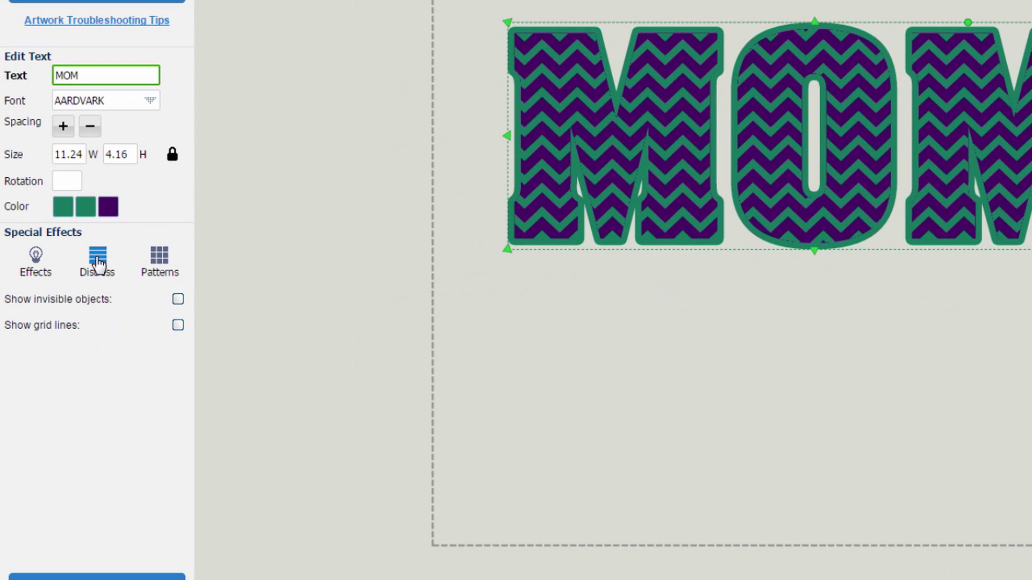
click(97, 263)
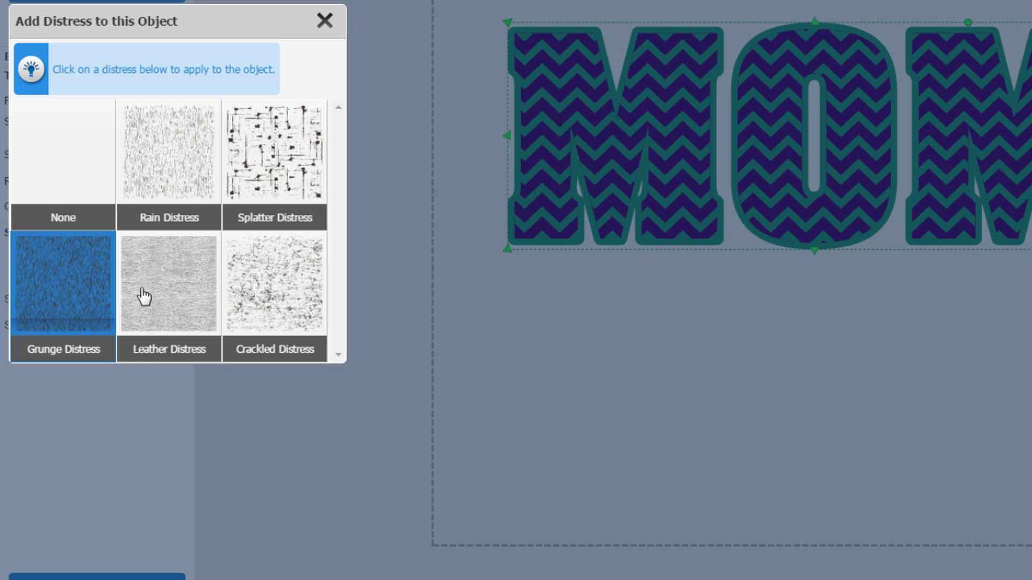
click(179, 172)
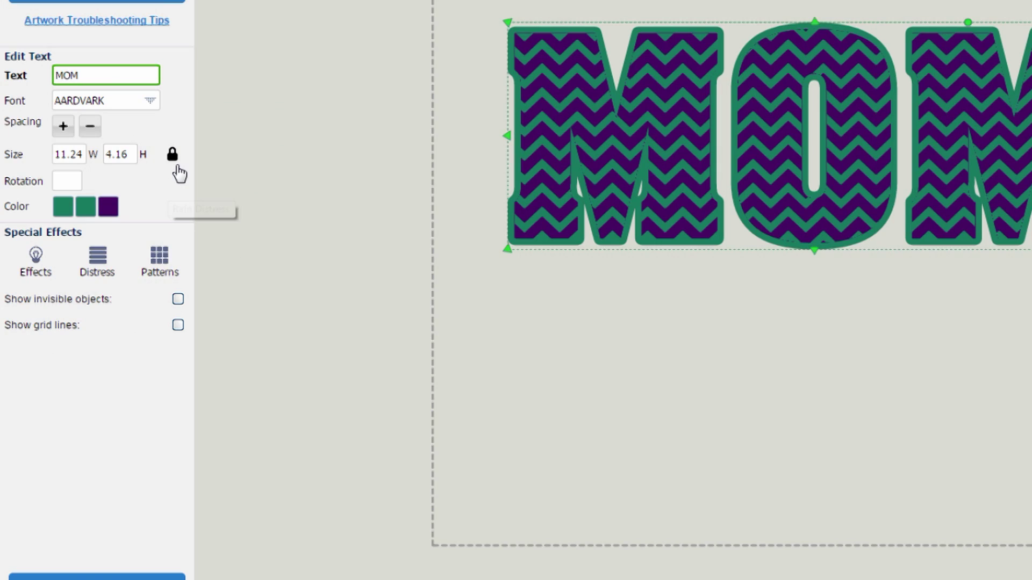